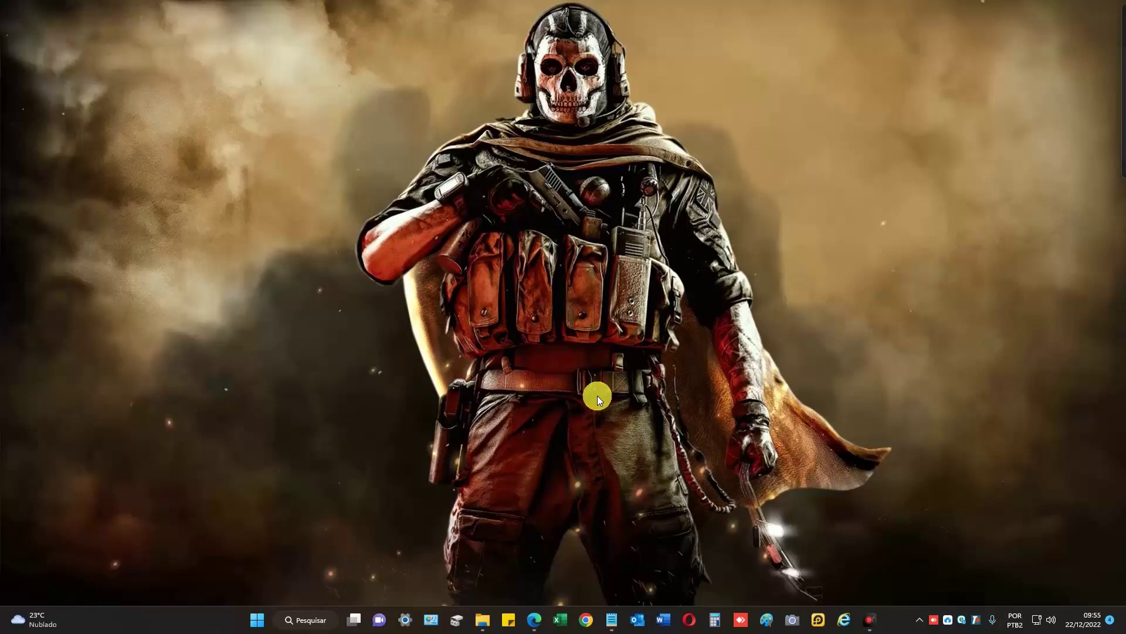
- Open the Registry Editor by running regedit
key(super+r)
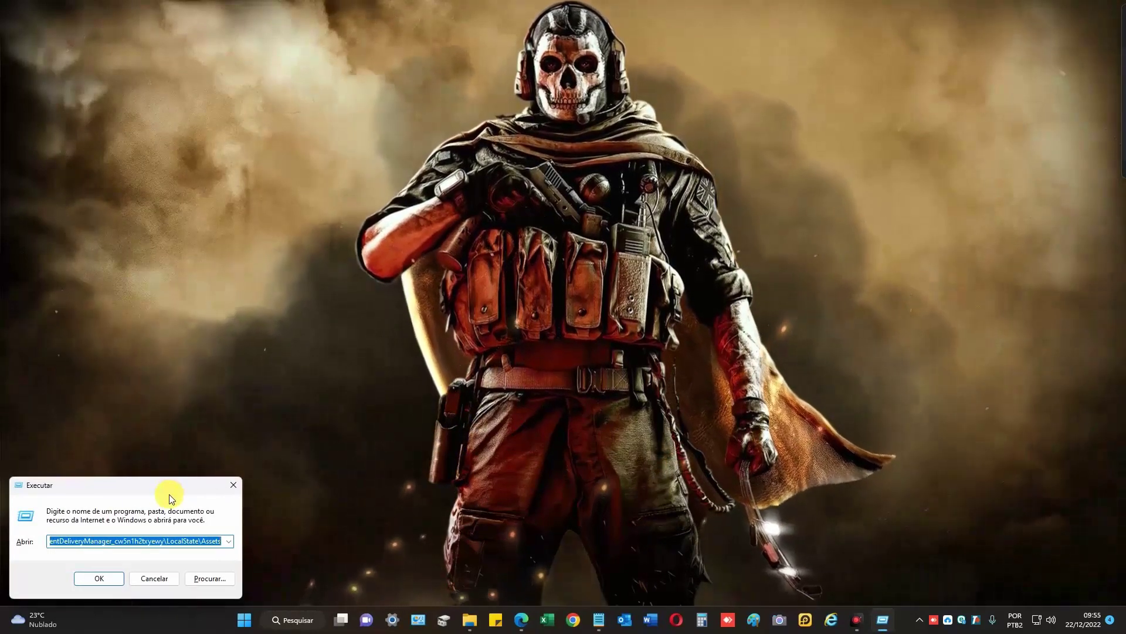
text(rege)
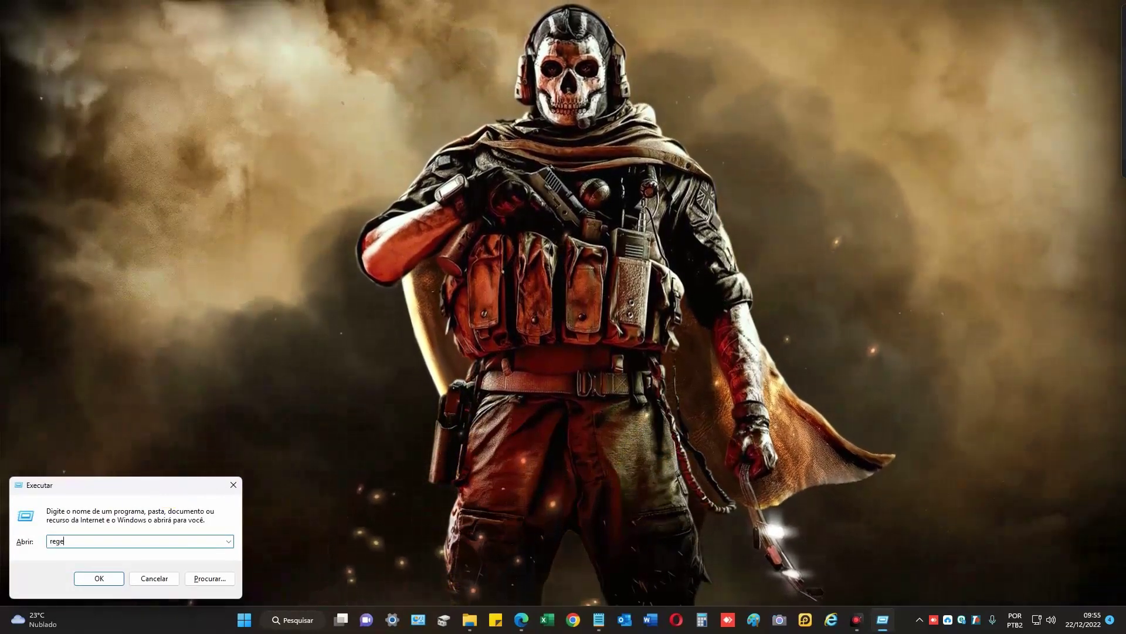
text(dit)
key(Return)
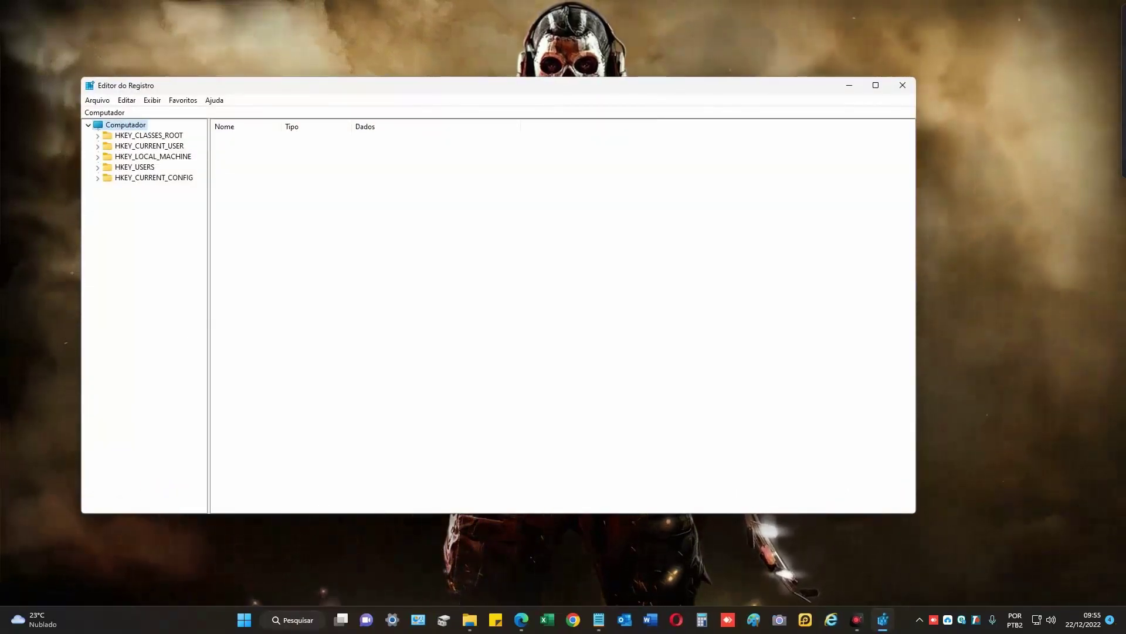
- Go to the registry key HKEY_LOCAL_MACHINE\SOFTWARE\Microsoft\PolicyManager\current\device
key(alt+Tab)
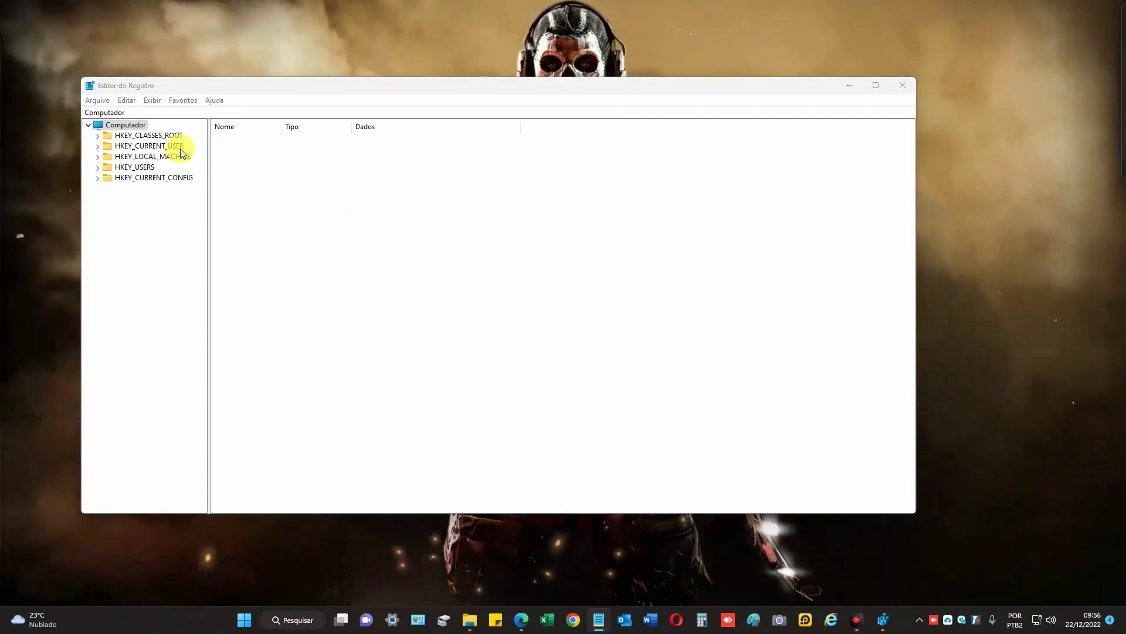
click(163, 117)
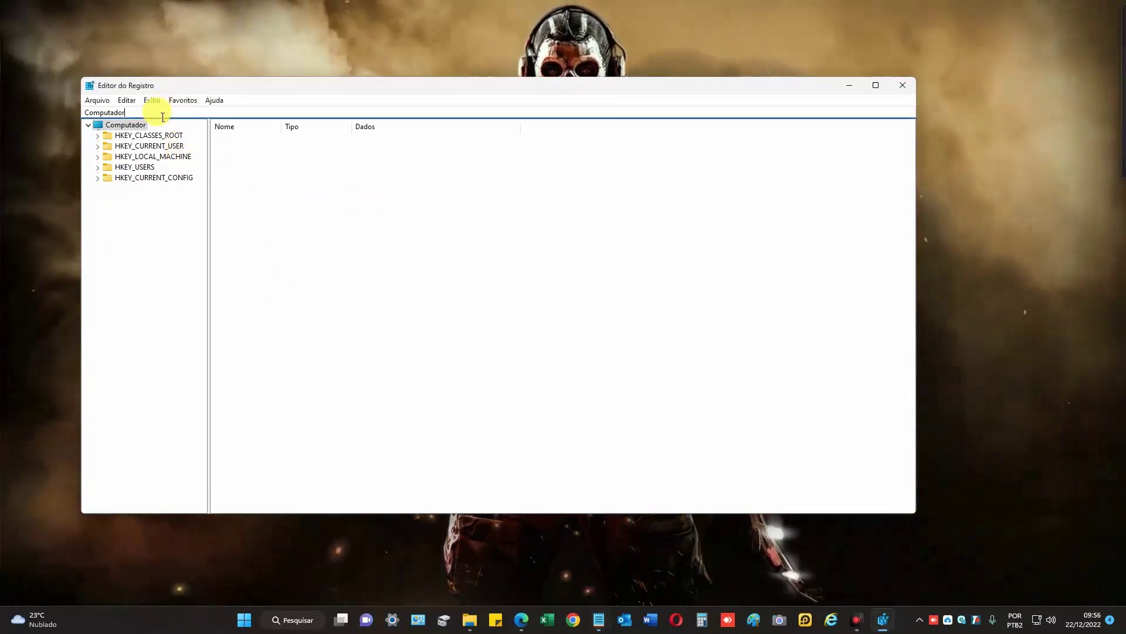
drag(151, 111, 41, 112)
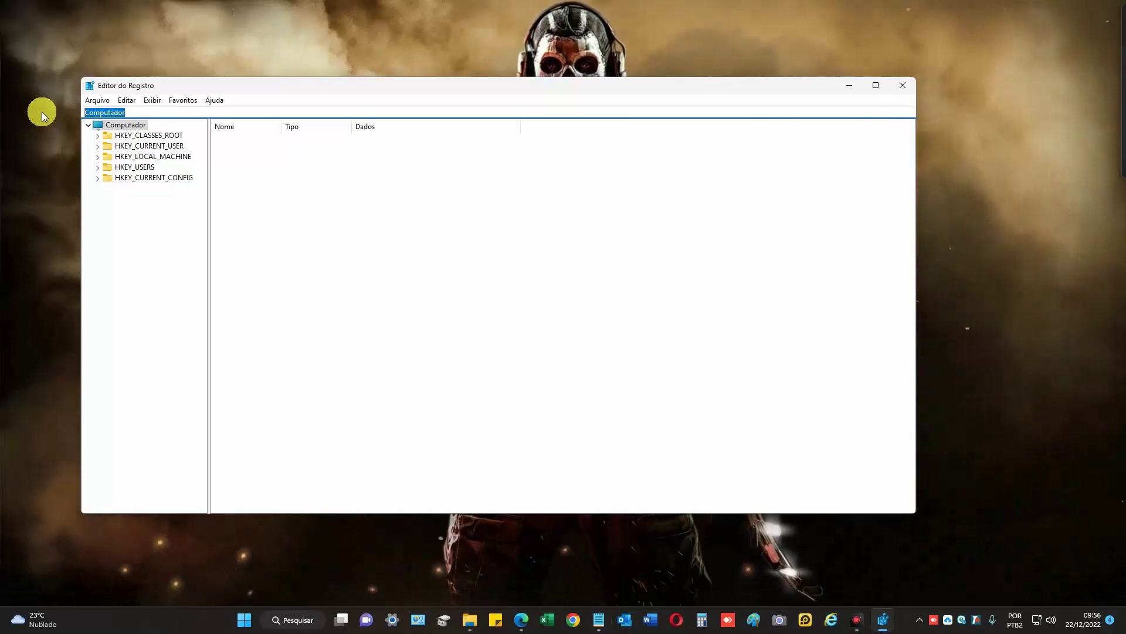
text(HKEY_LOCAL_MACHINE\SOFTWARE\Microsoft\PolicyManager\current\device)
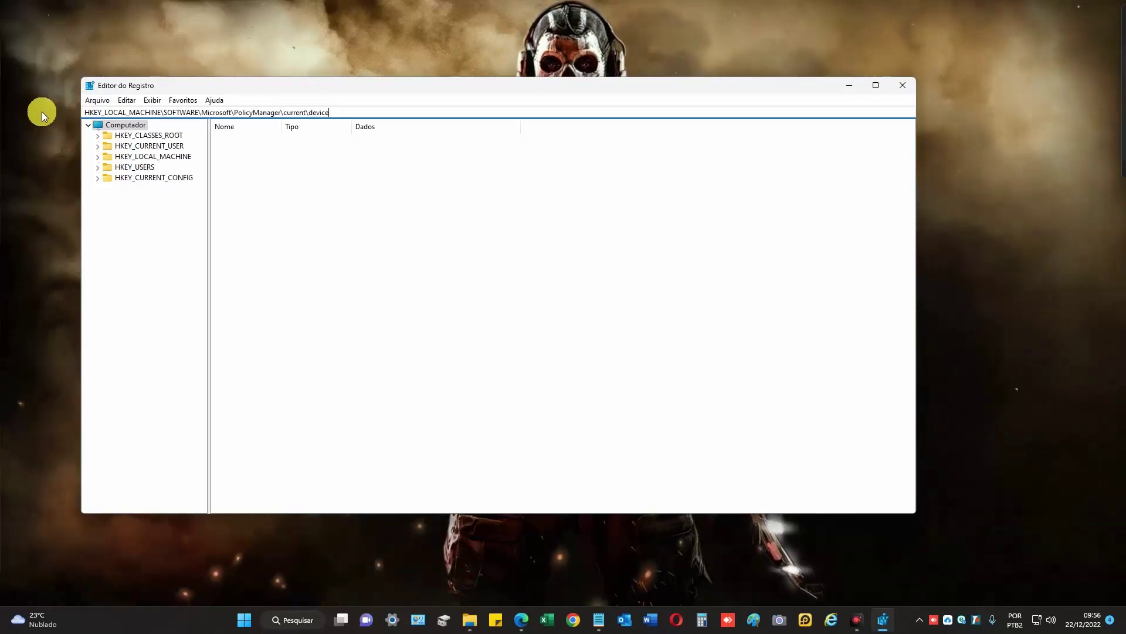
key(Return)
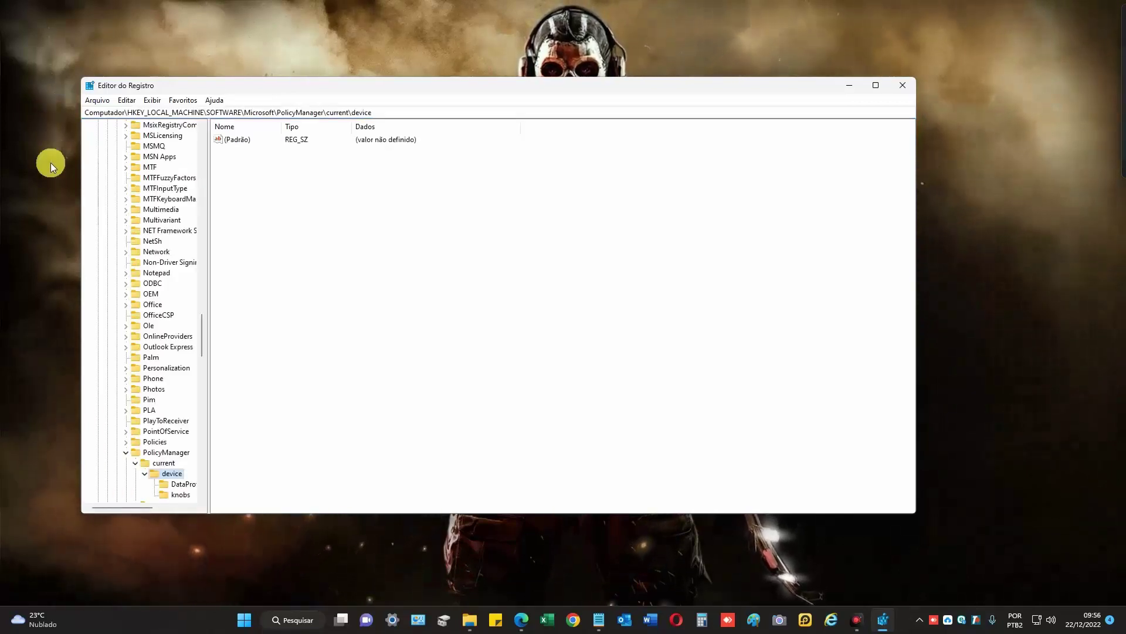
- Create a new subkey under the PolicyManager\current\device key
scroll(199, 389, down, 3)
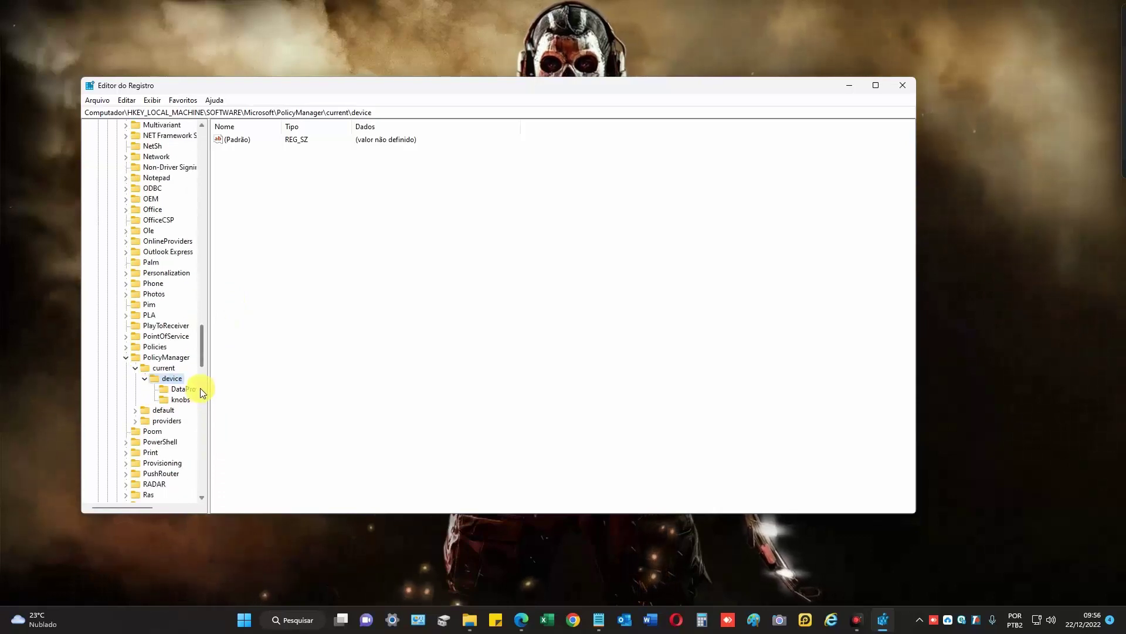
click(171, 377)
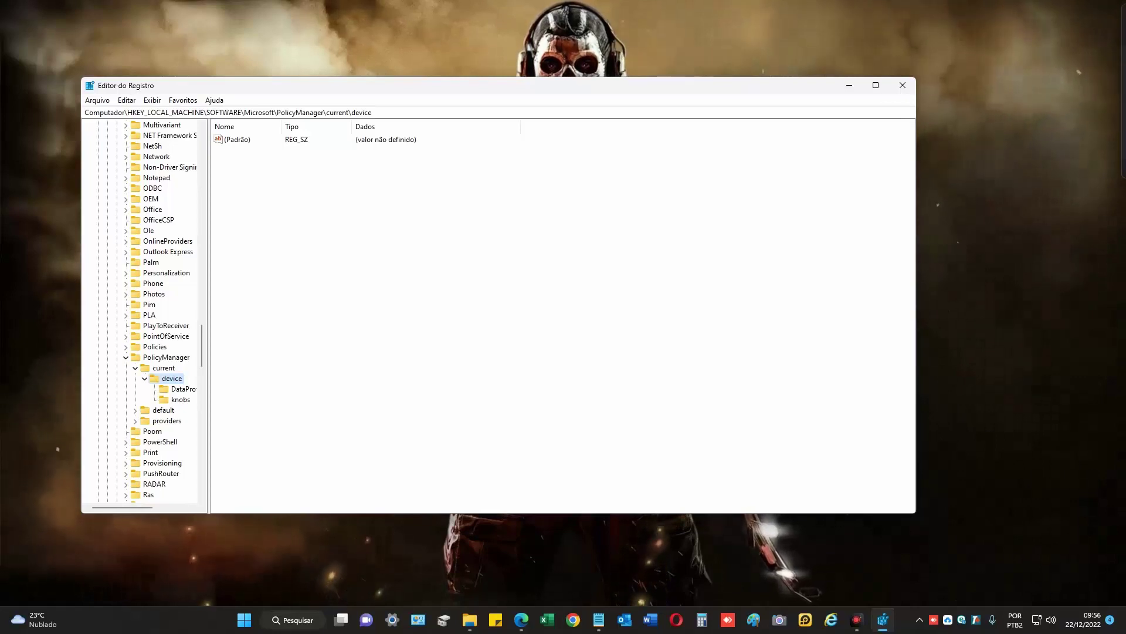
right_click(173, 378)
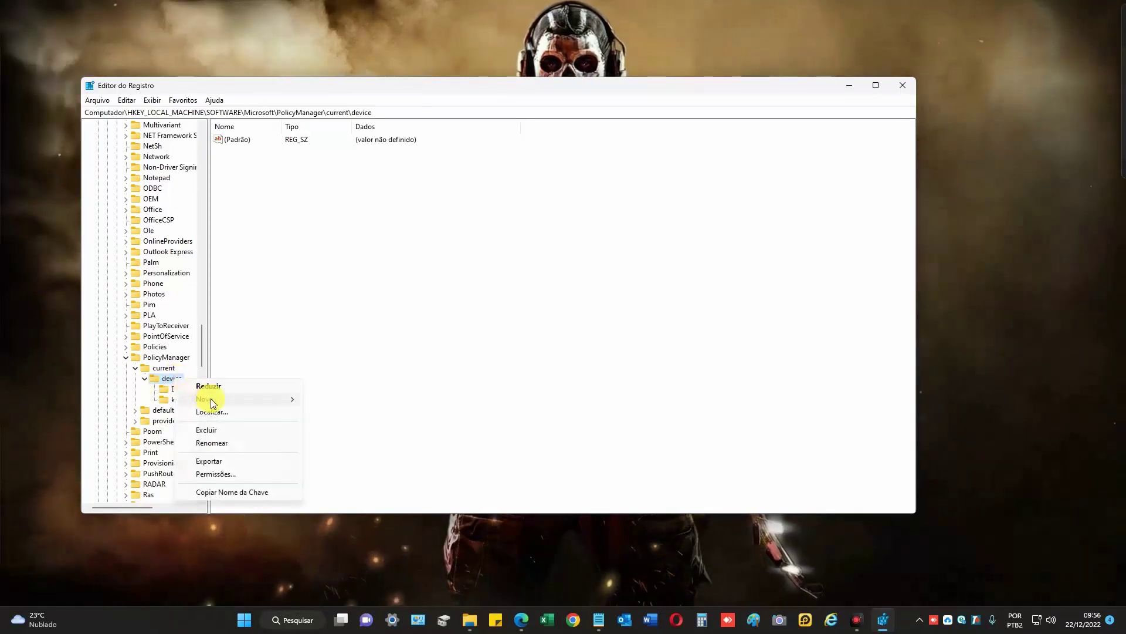
mouse_move(207, 398)
click(333, 399)
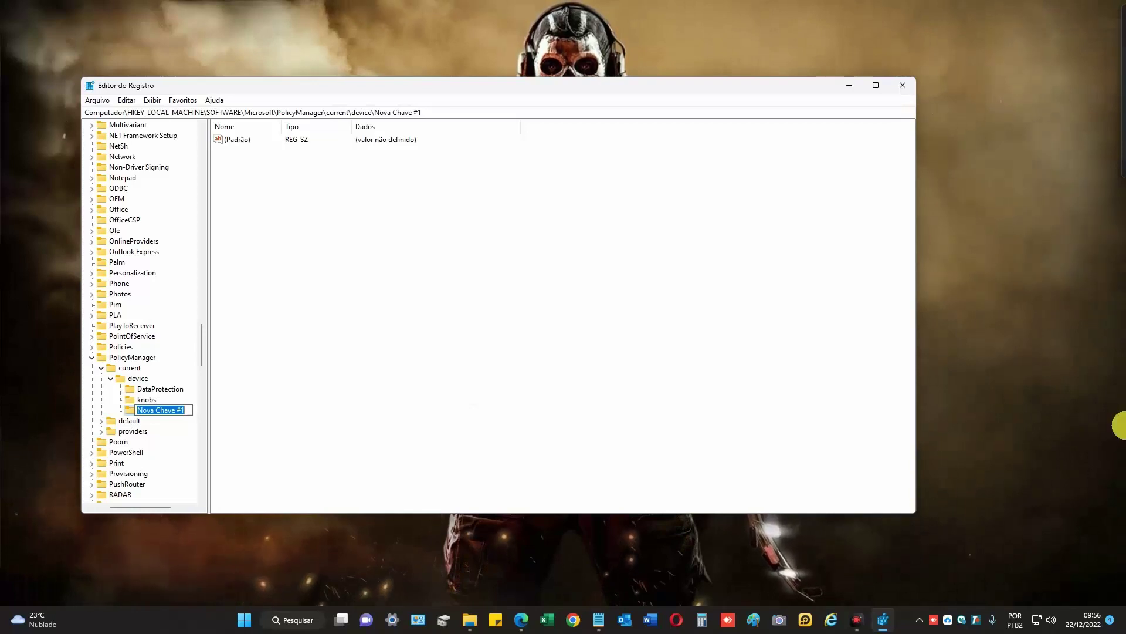
- Add a DWORD (32-bit) value to the new subkey under device
right_click(235, 138)
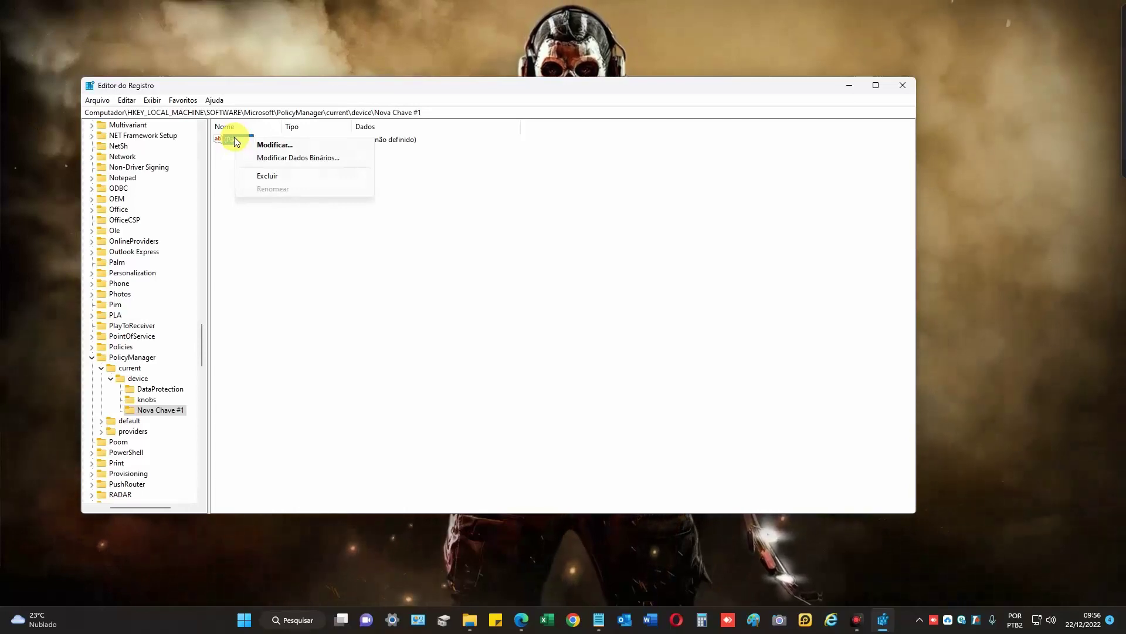
click(243, 222)
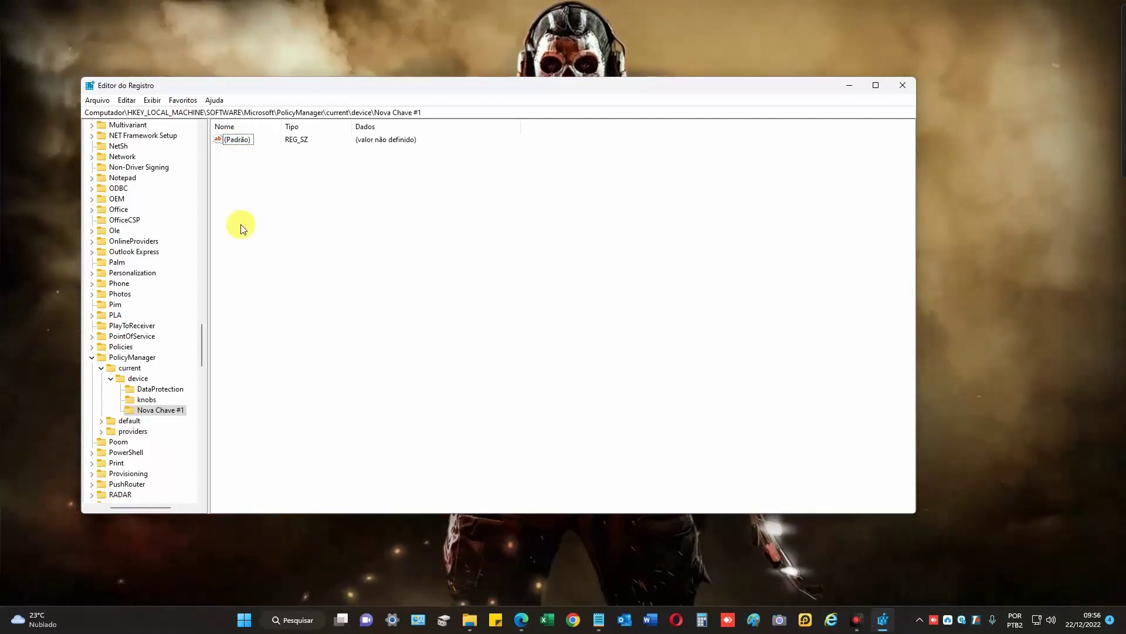
right_click(242, 226)
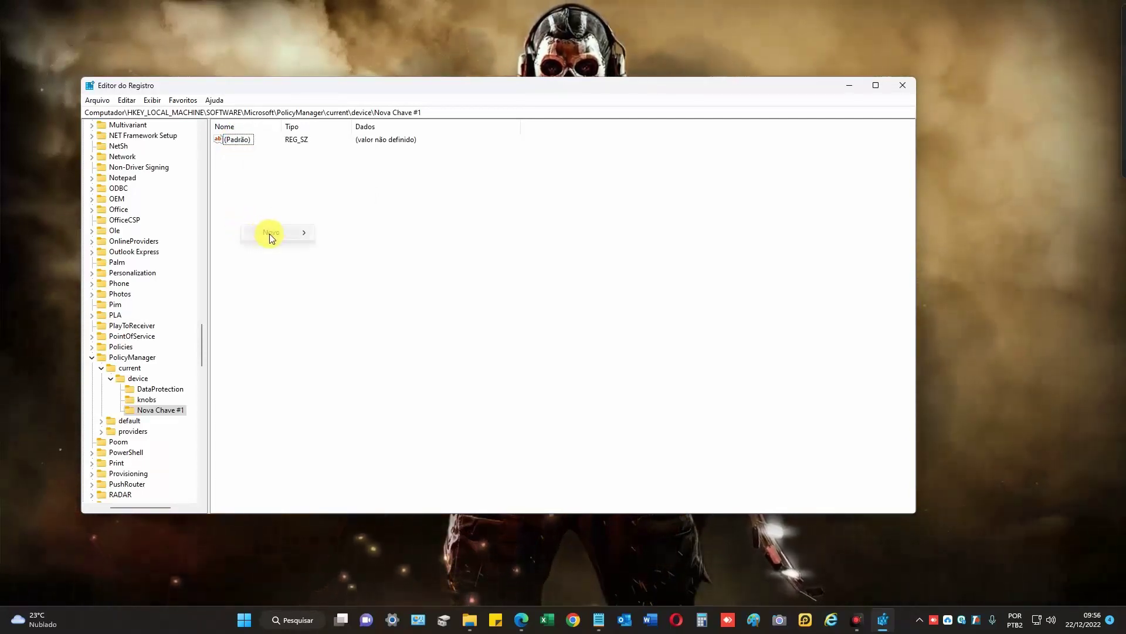
mouse_move(269, 234)
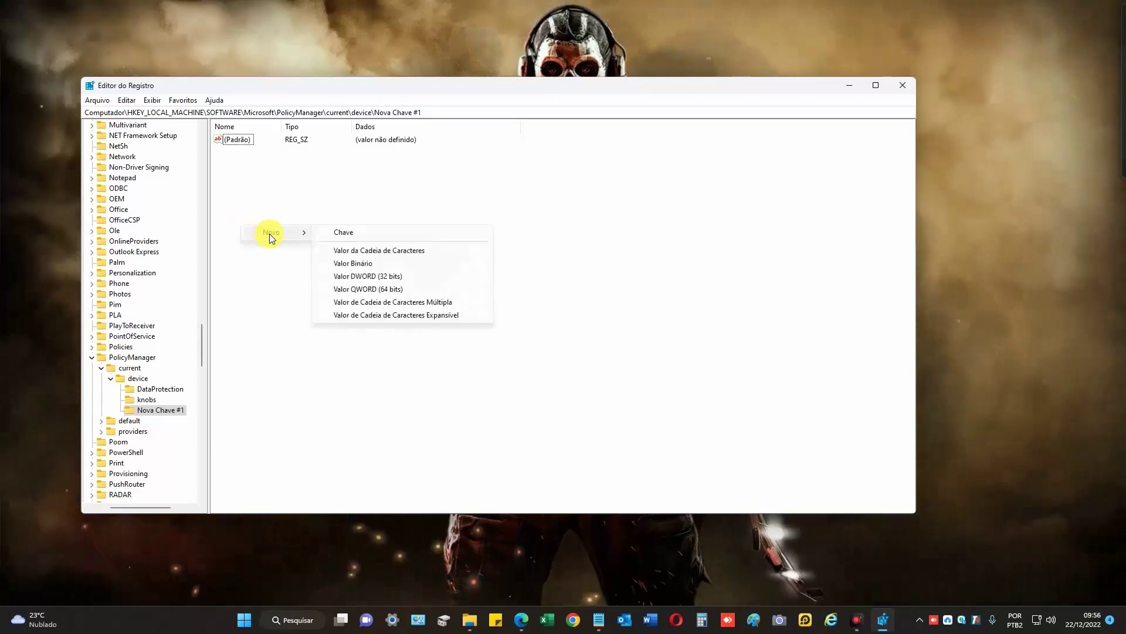
click(358, 278)
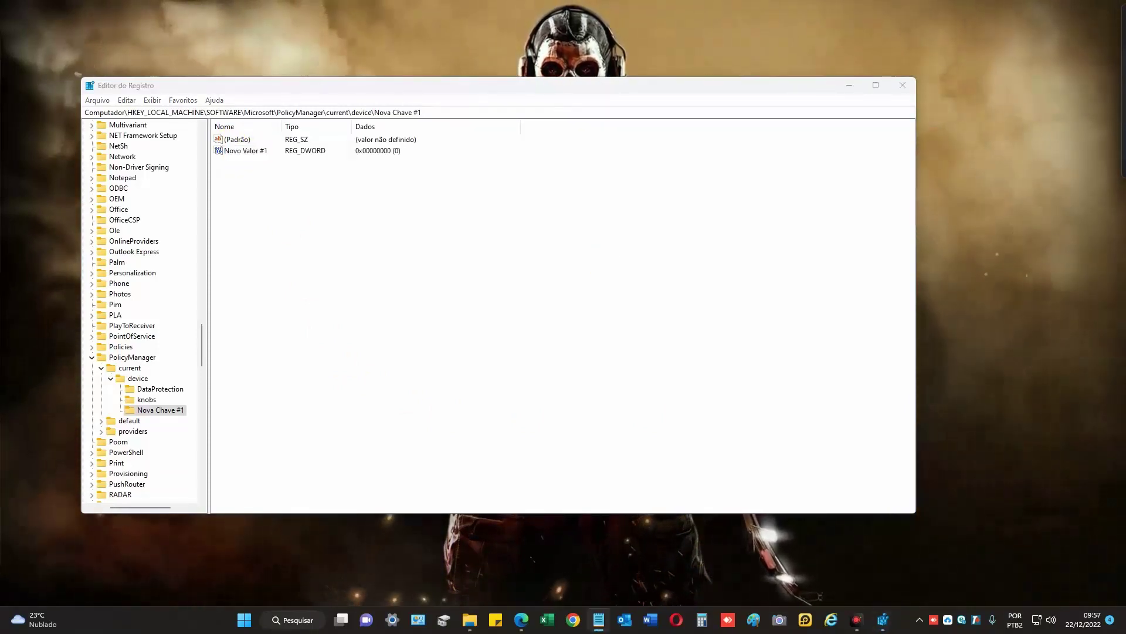
right_click(237, 153)
click(262, 161)
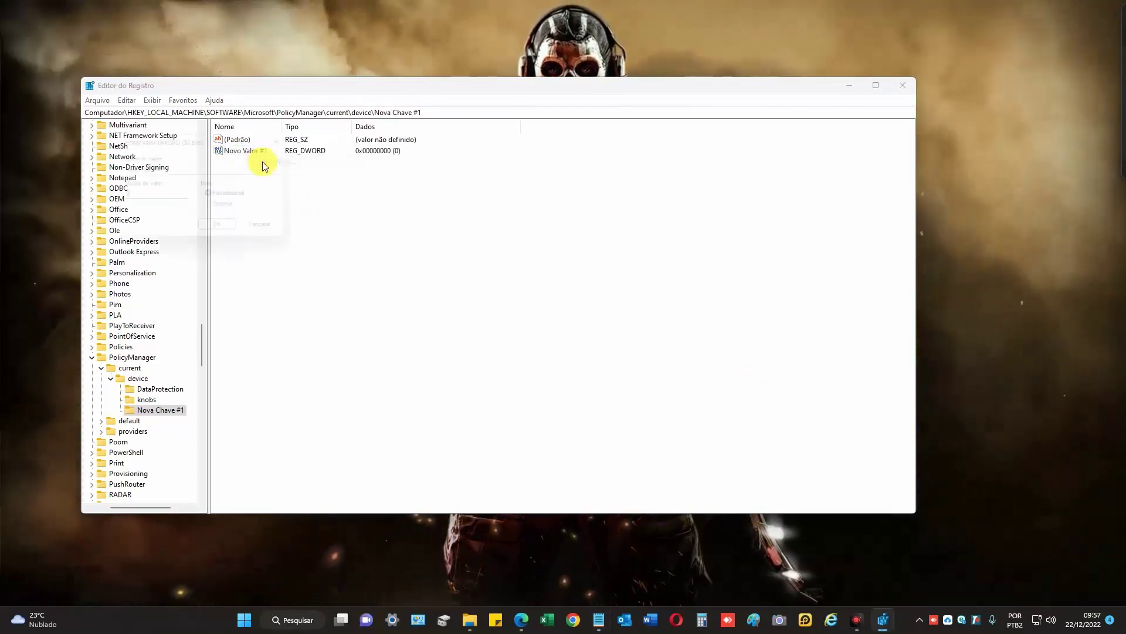
click(291, 139)
- Rename the new DWORD value to EnableEduThemes
right_click(248, 149)
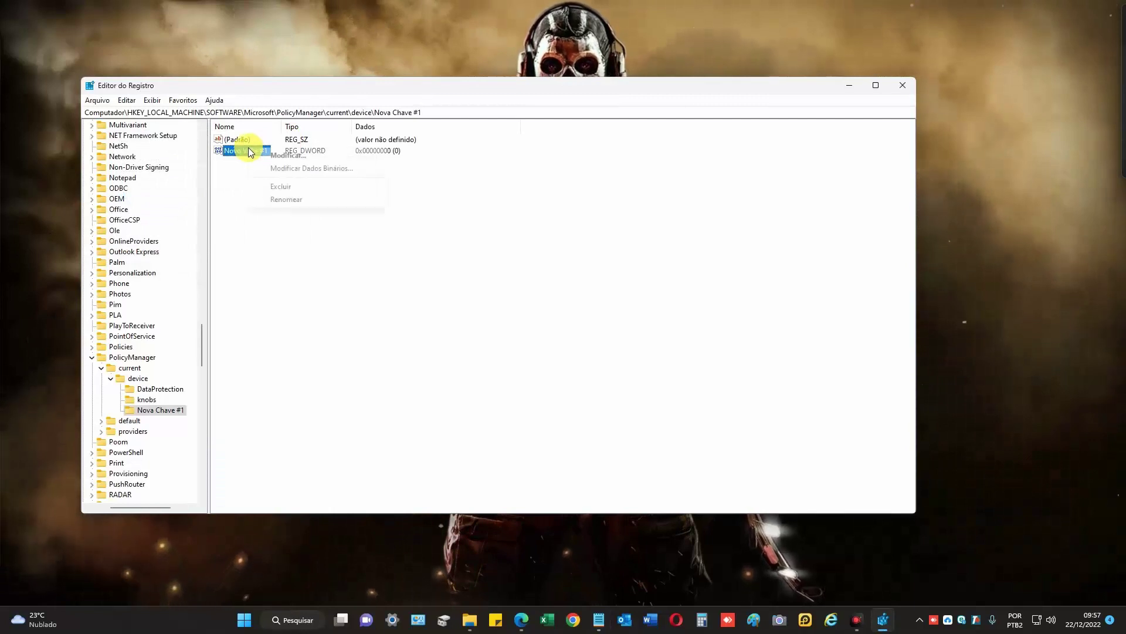
click(286, 197)
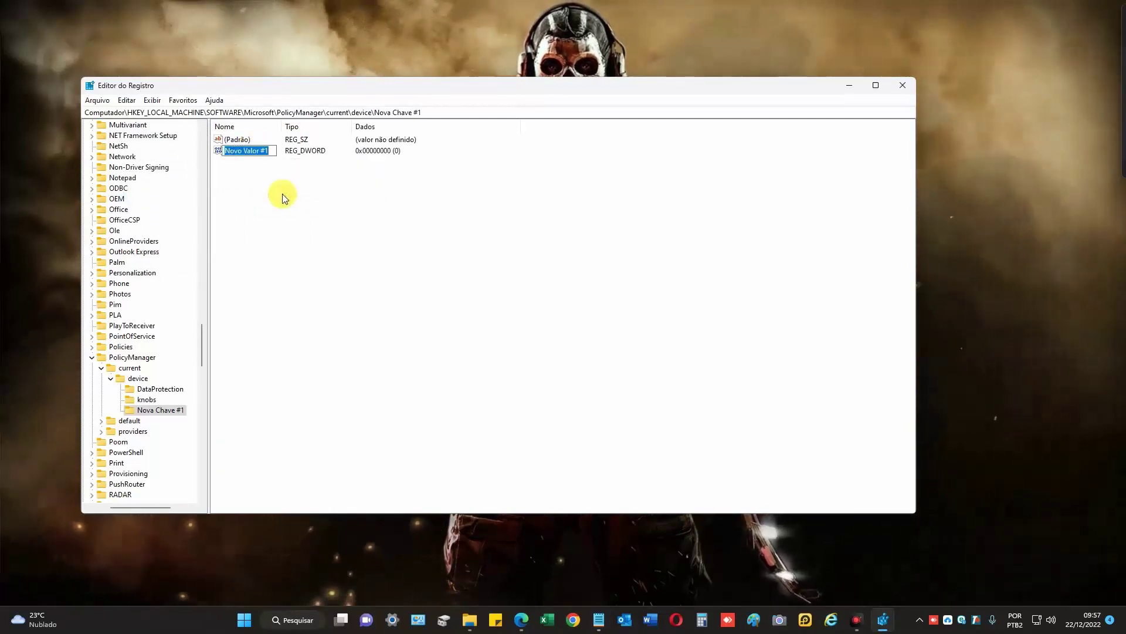
text(EnableEduThemes)
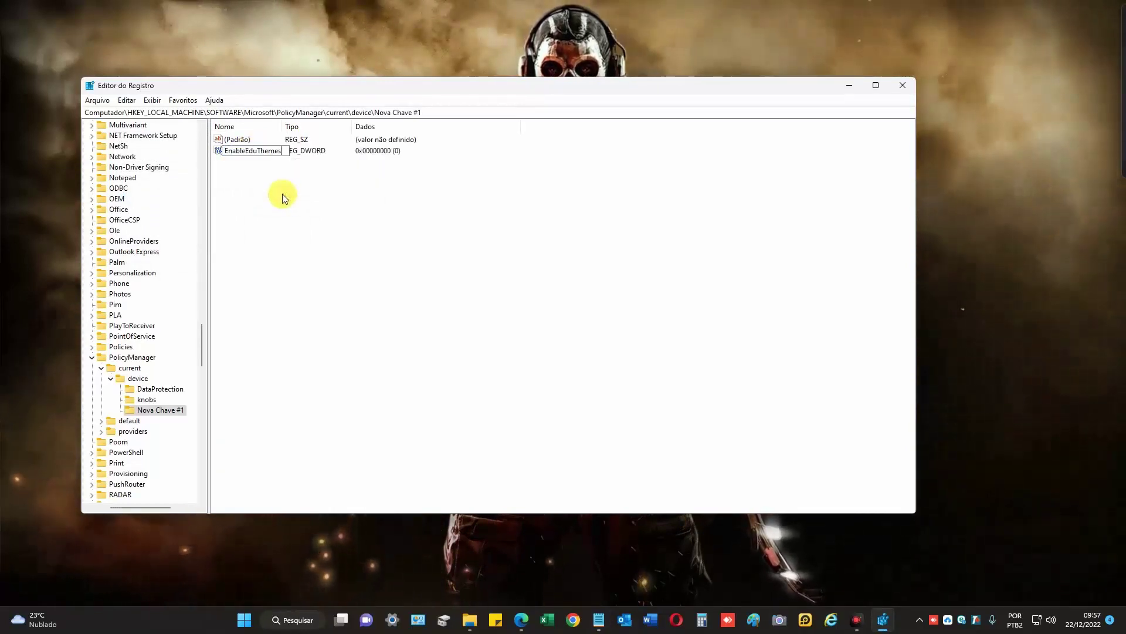
key(Return)
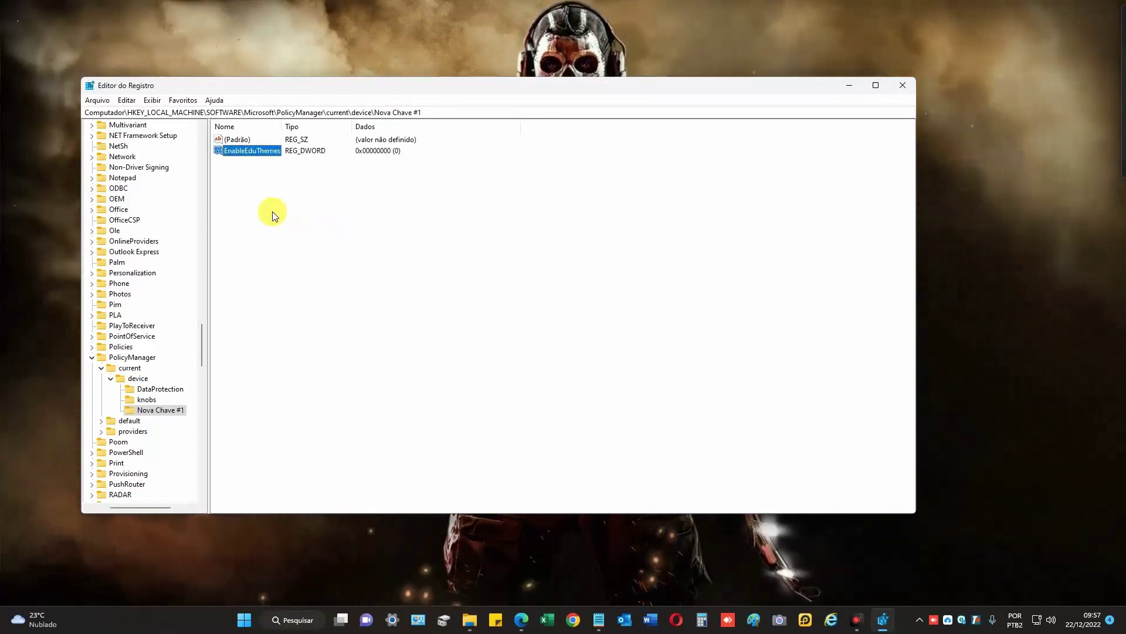
- Set the value data of EnableEduThemes to 1 with the hexadecimal base
double_click(252, 150)
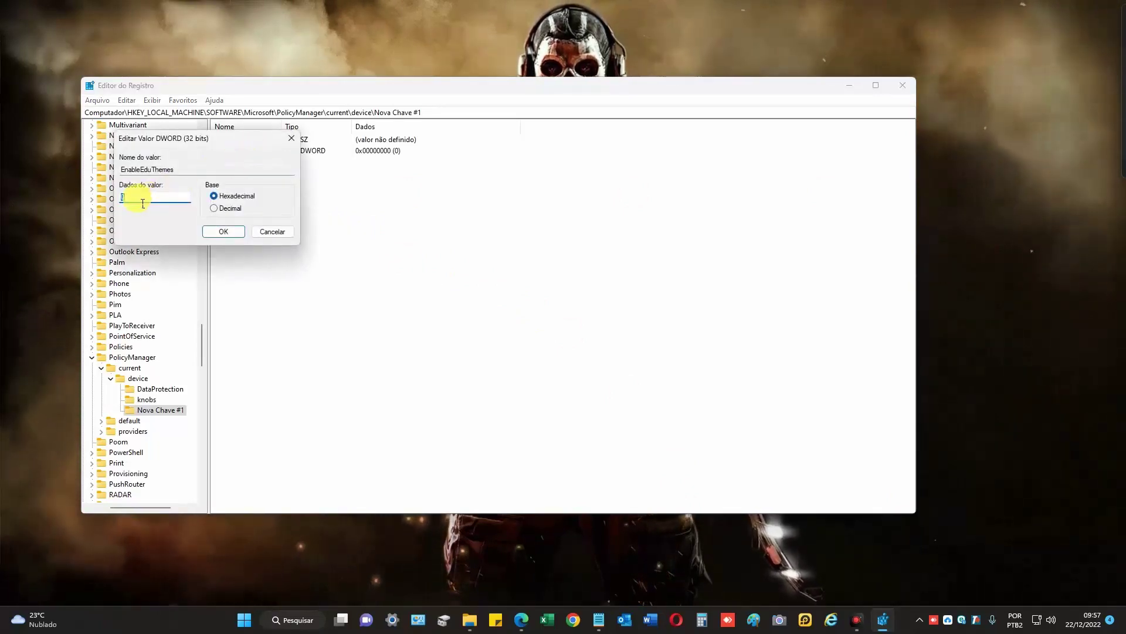
text(1)
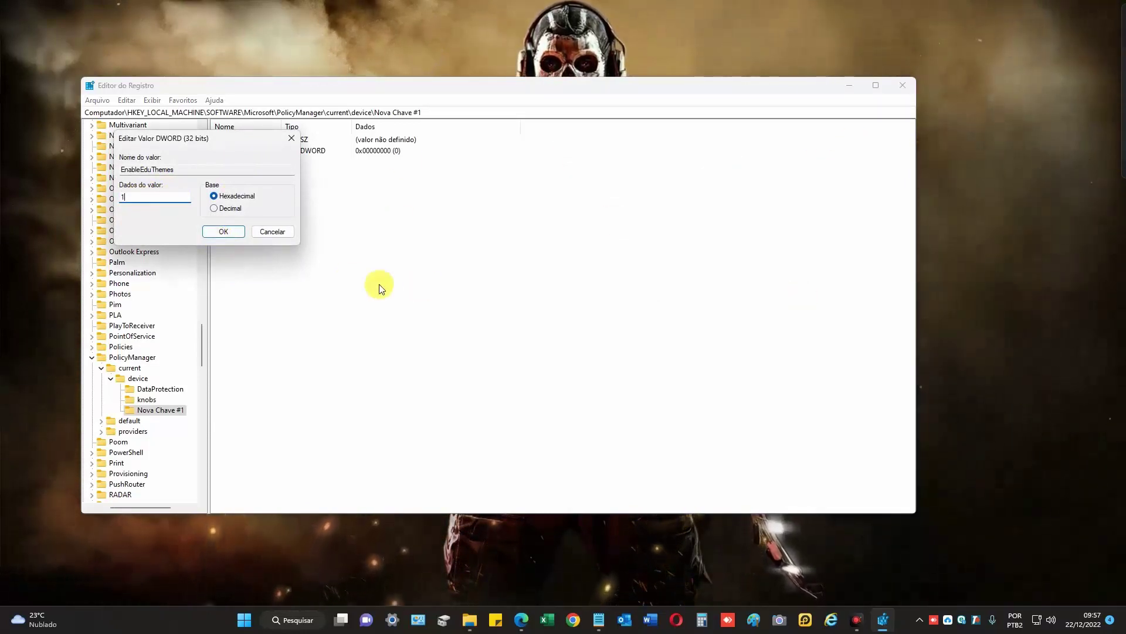
click(223, 232)
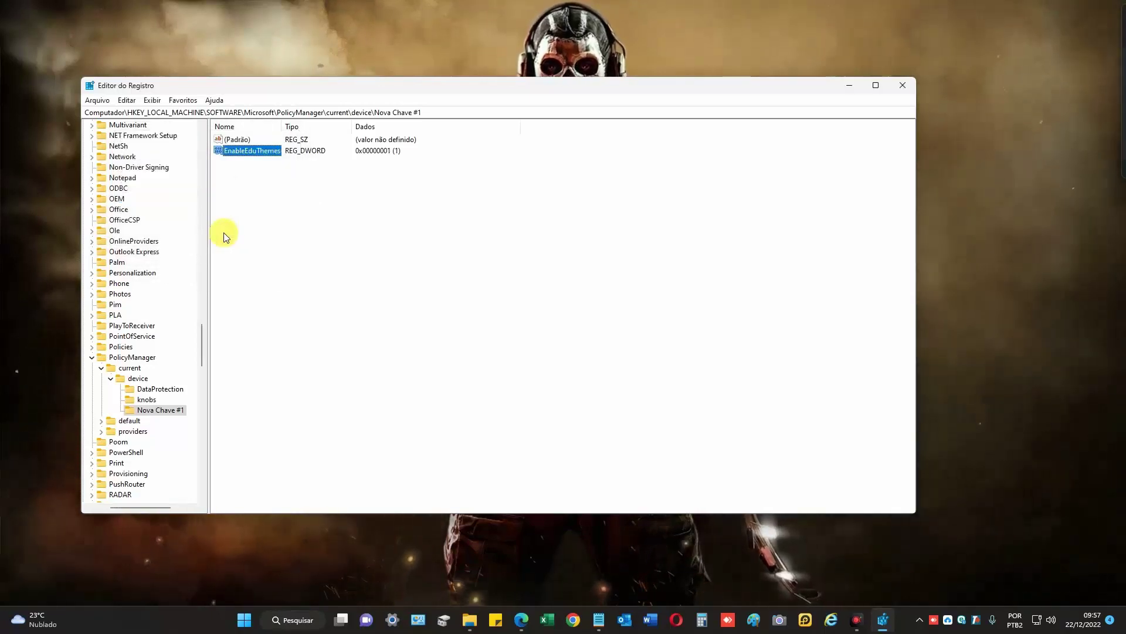
double_click(248, 150)
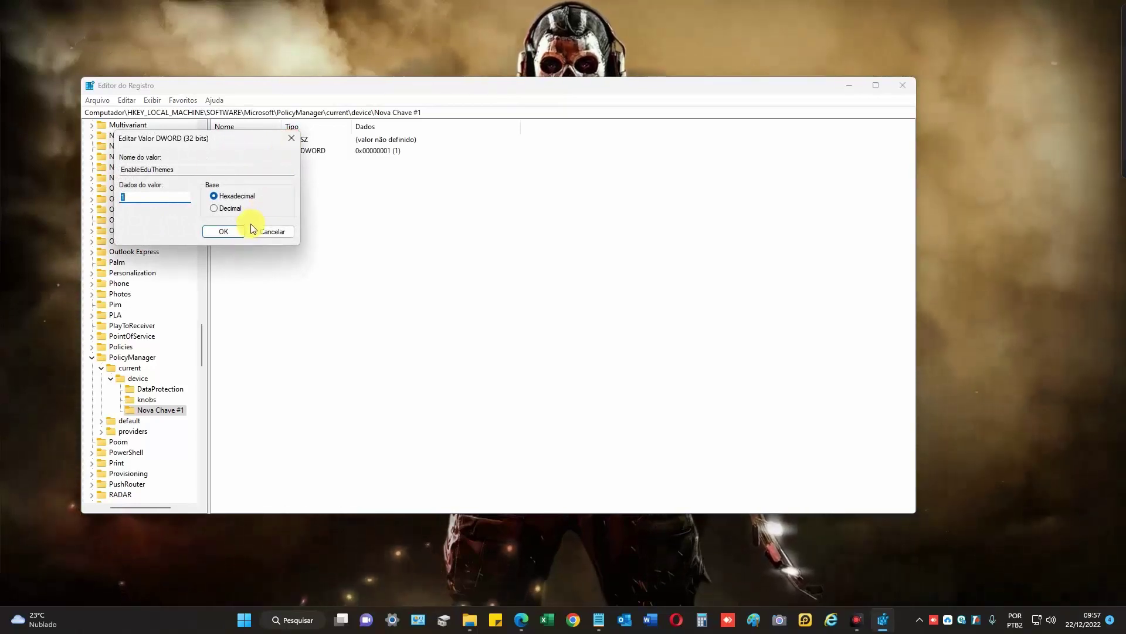
click(237, 232)
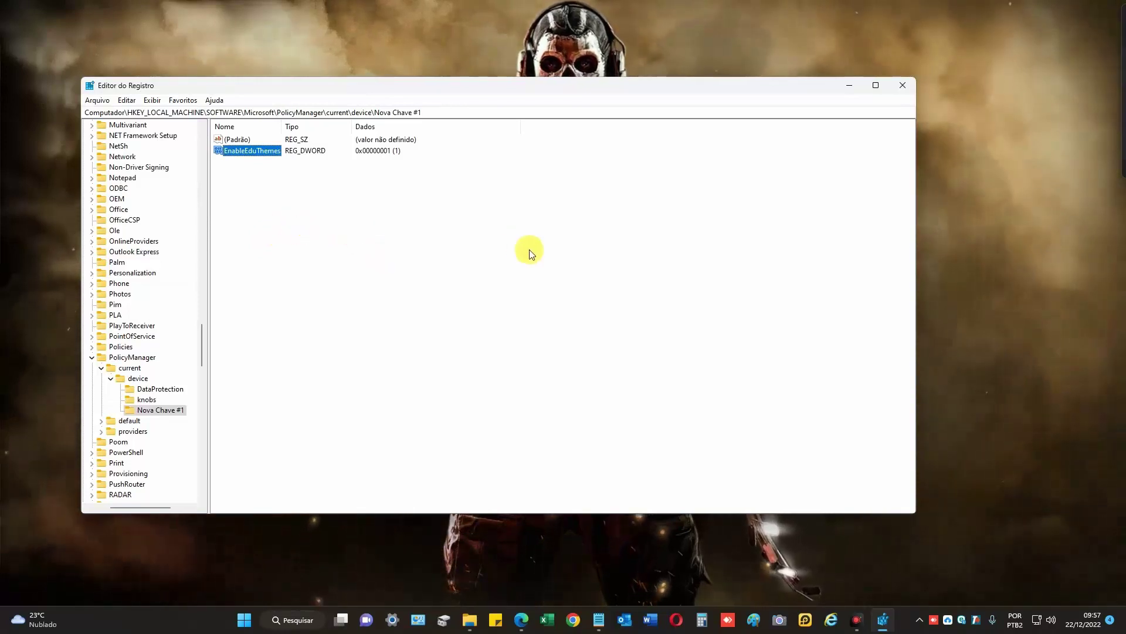
- Close the Registry Editor and open the computer's power options for a restart
click(903, 88)
click(255, 619)
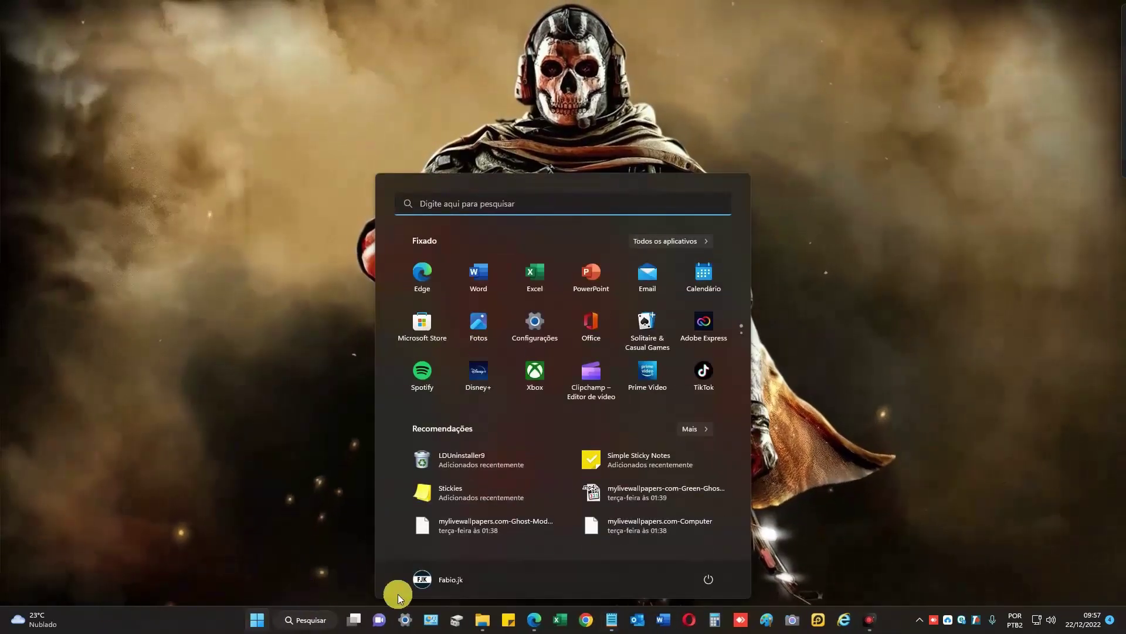
click(450, 579)
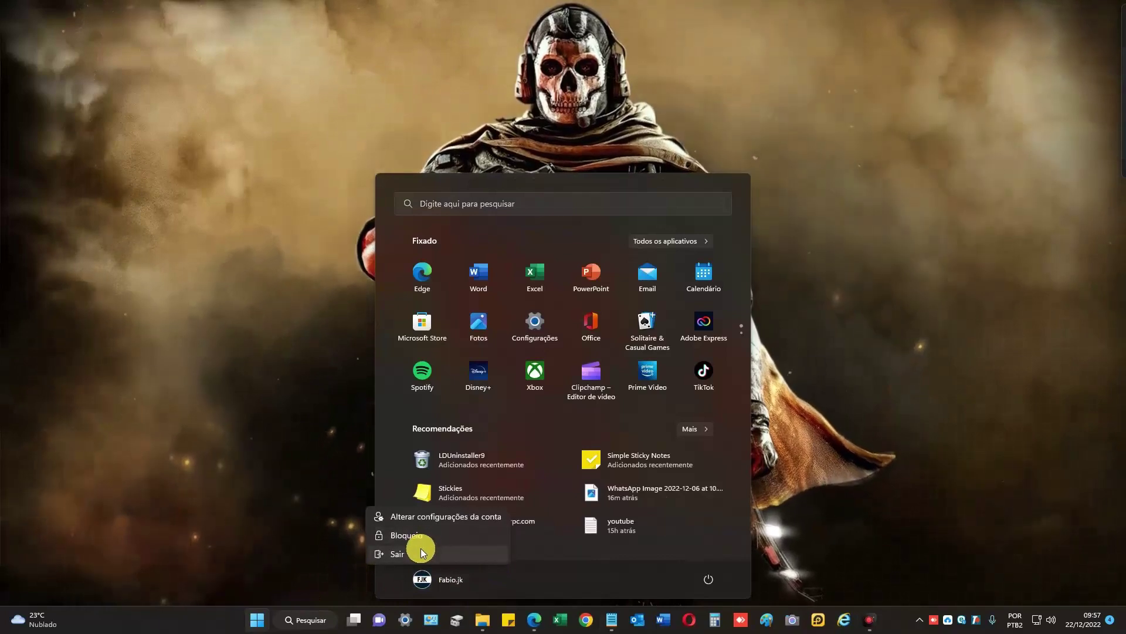
click(708, 579)
click(710, 580)
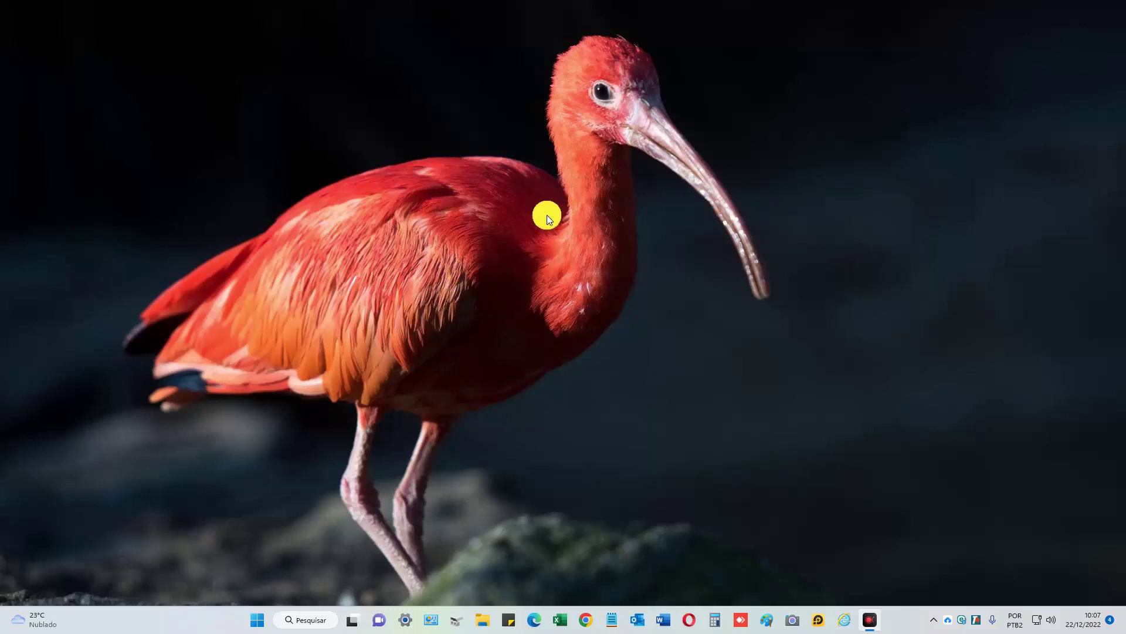
- Open the desktop's theme personalization settings and apply the Brilho theme
right_click(497, 237)
click(557, 374)
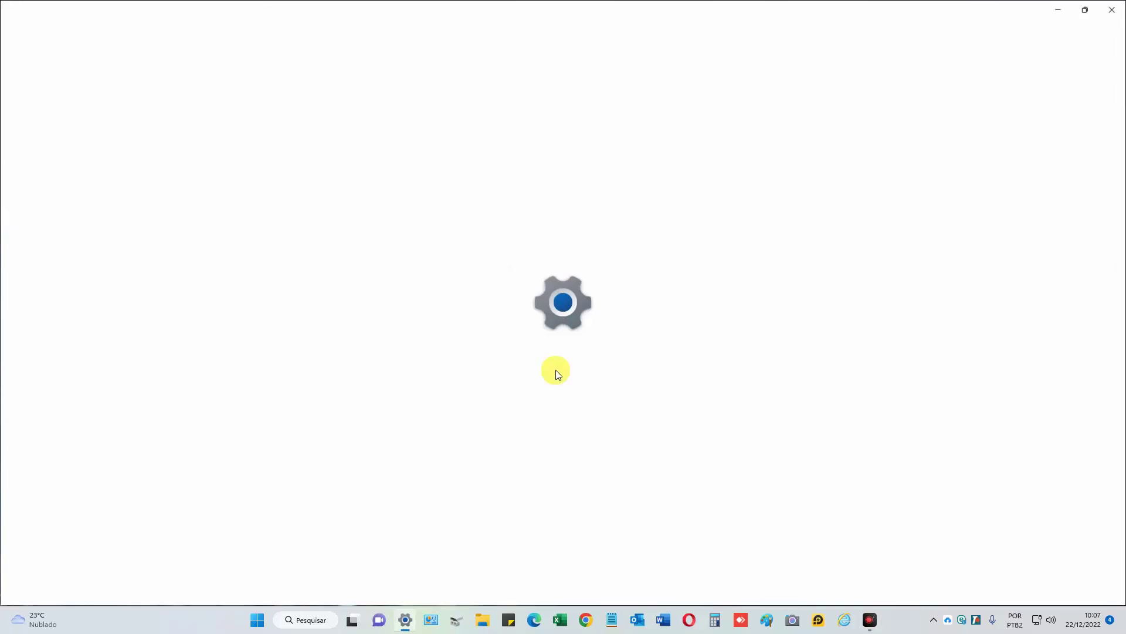
click(390, 313)
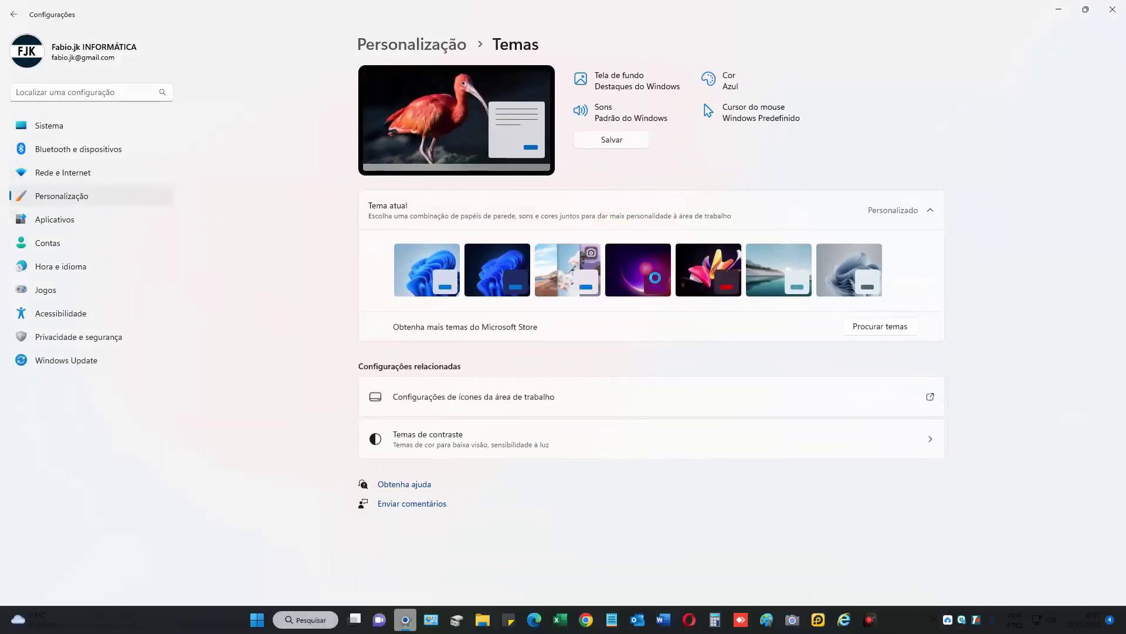
click(643, 269)
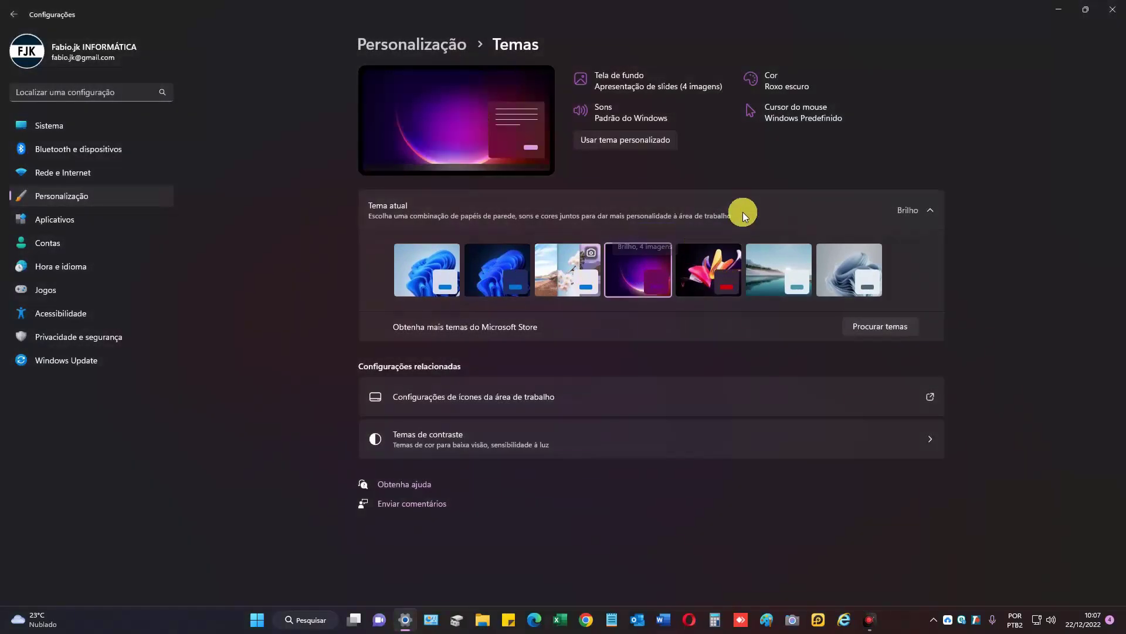
- View the desktop, reopen the theme personalization settings, apply the Movimento Capturado theme and show it on the desktop
click(1059, 10)
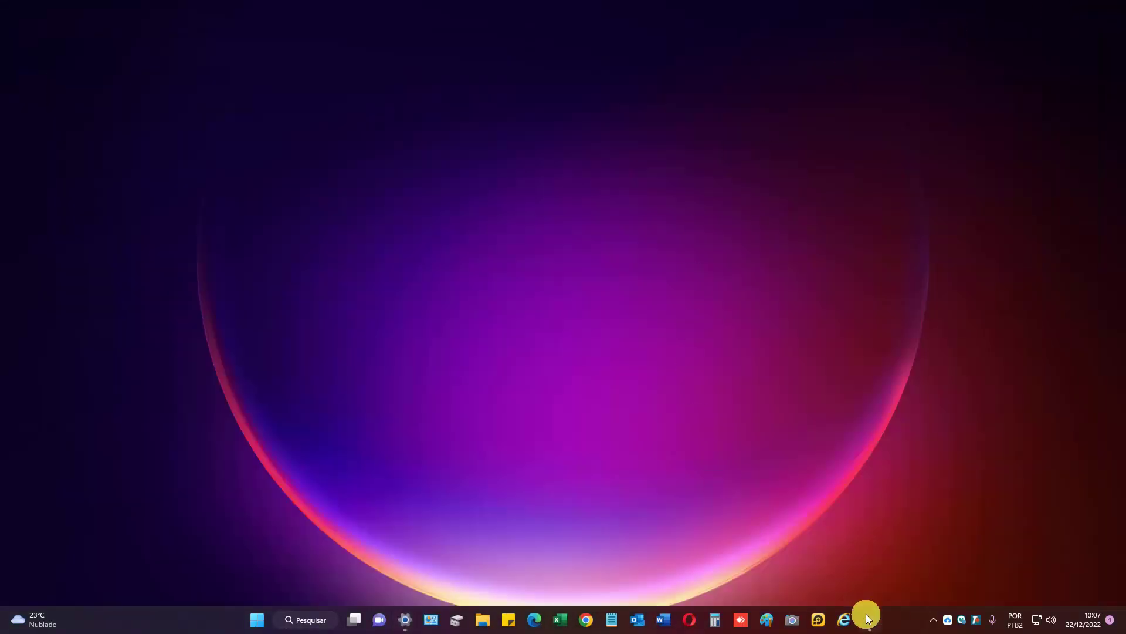
right_click(538, 409)
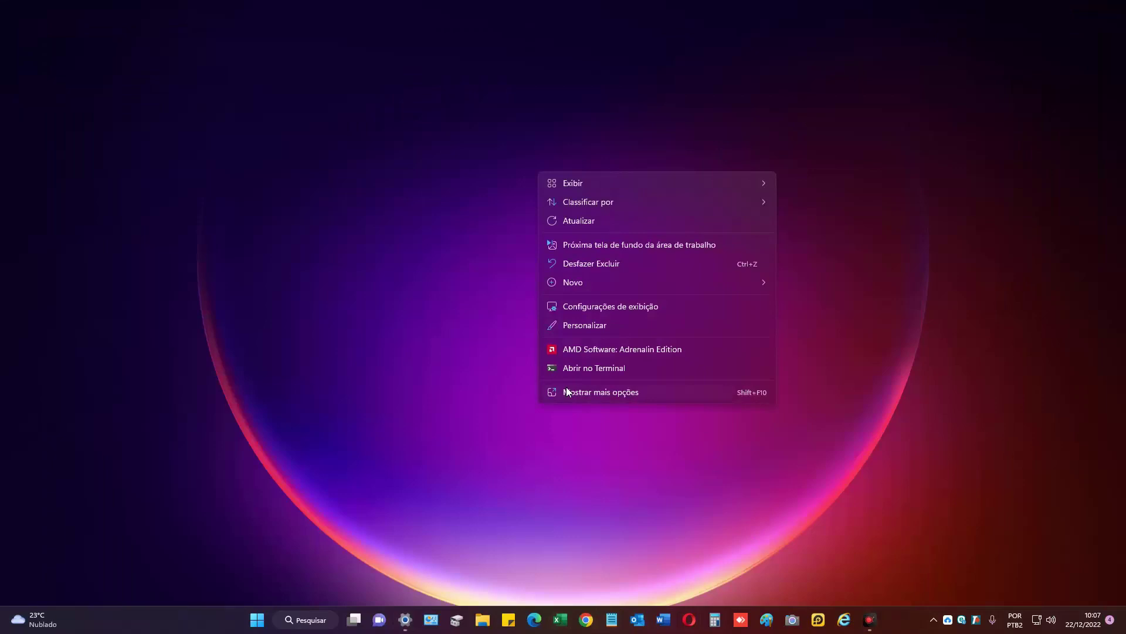
click(608, 326)
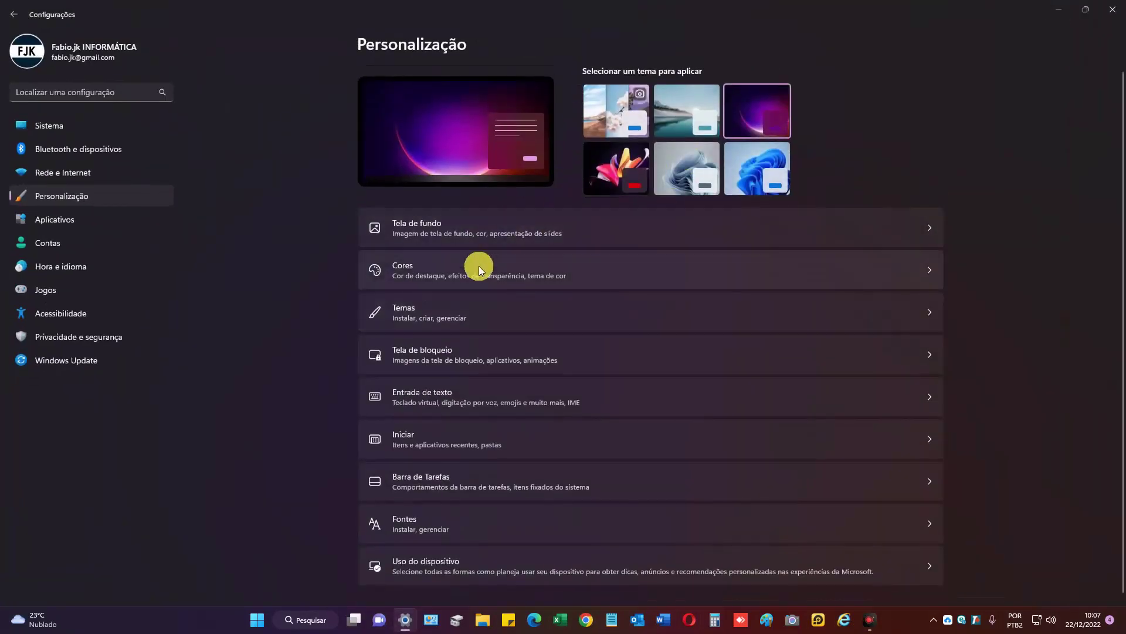
click(411, 309)
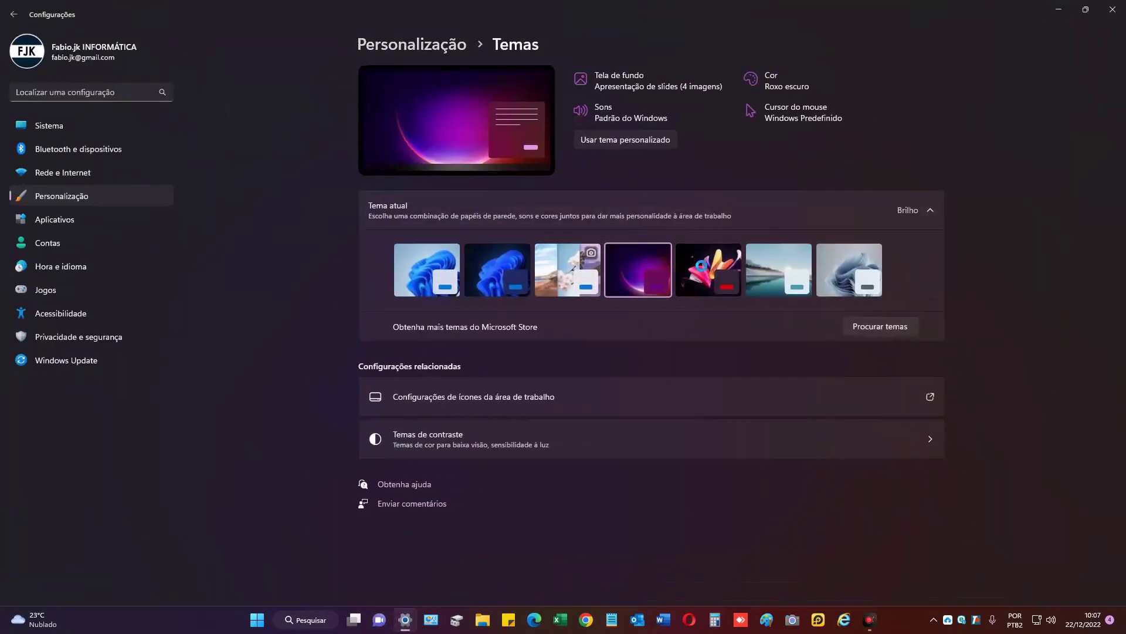
click(702, 267)
click(1062, 11)
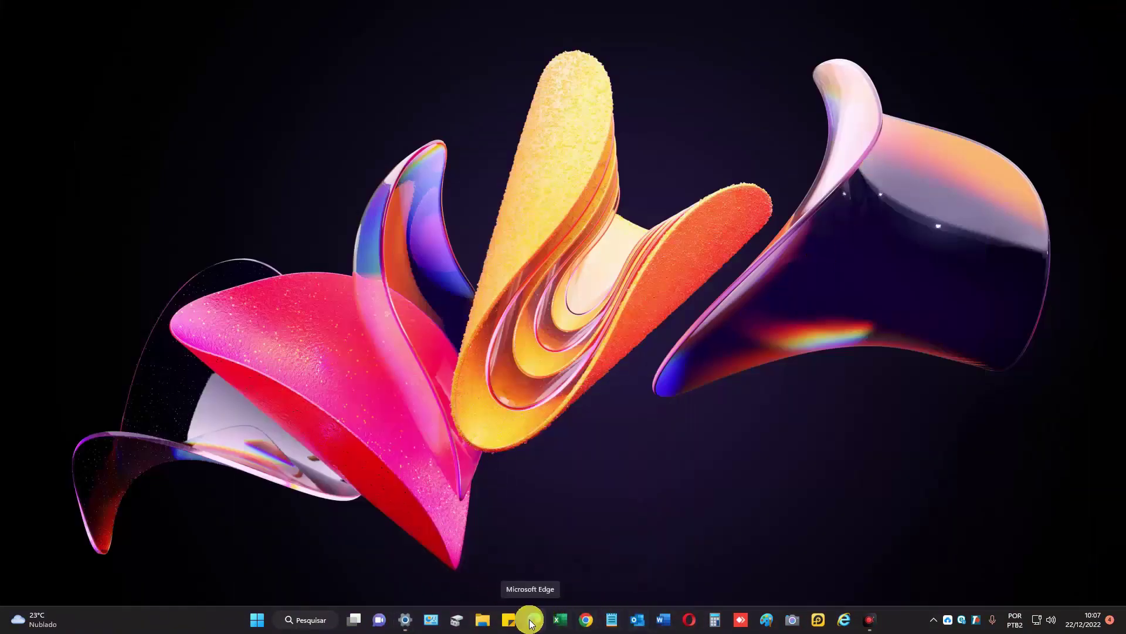
- Return to the theme personalization settings, apply the Nascer do sol theme and show the desktop with it
right_click(598, 328)
click(650, 266)
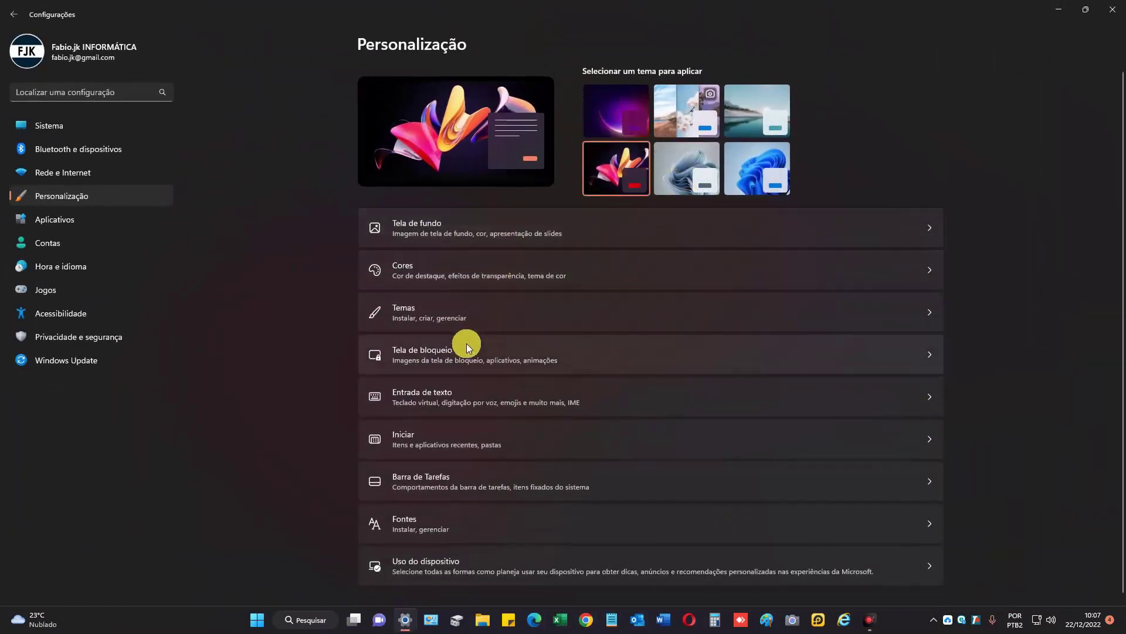
click(444, 308)
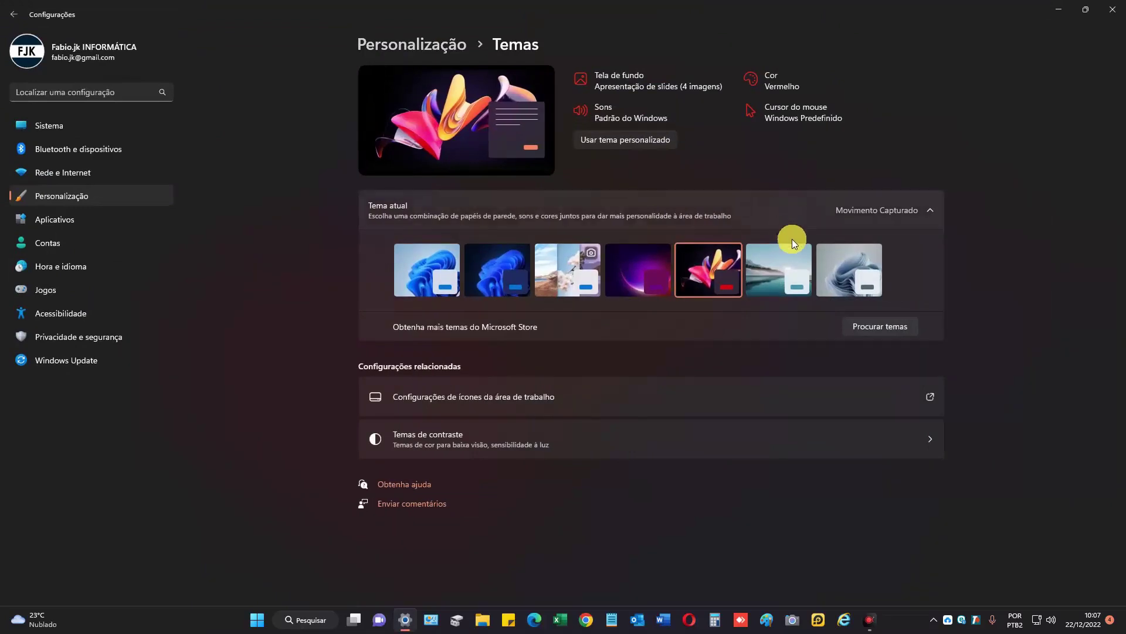
click(765, 265)
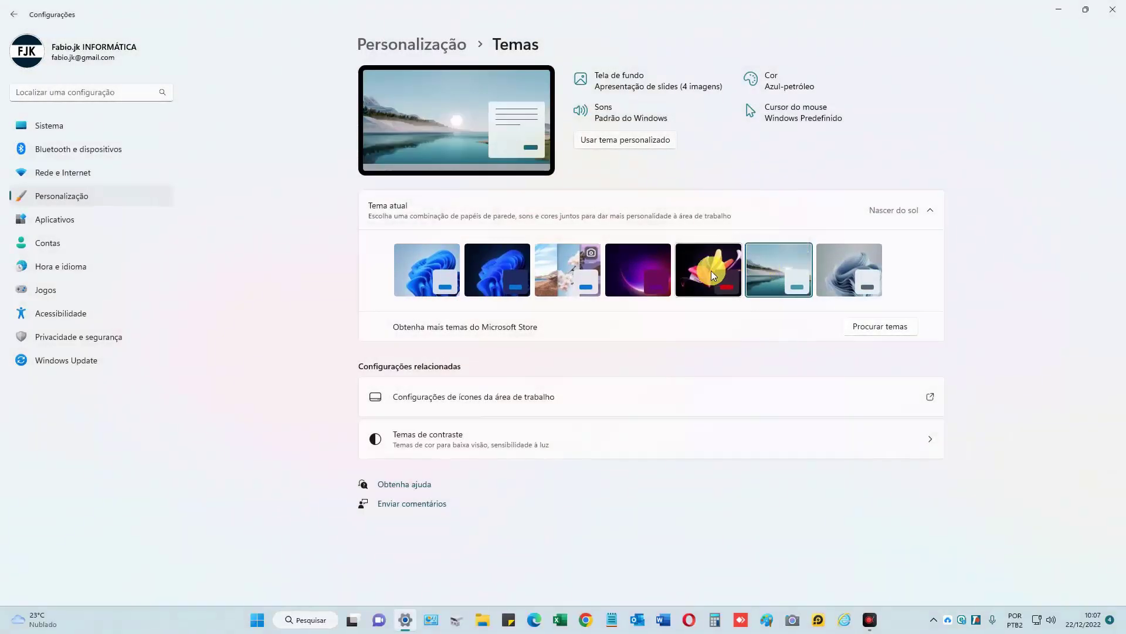
click(1059, 9)
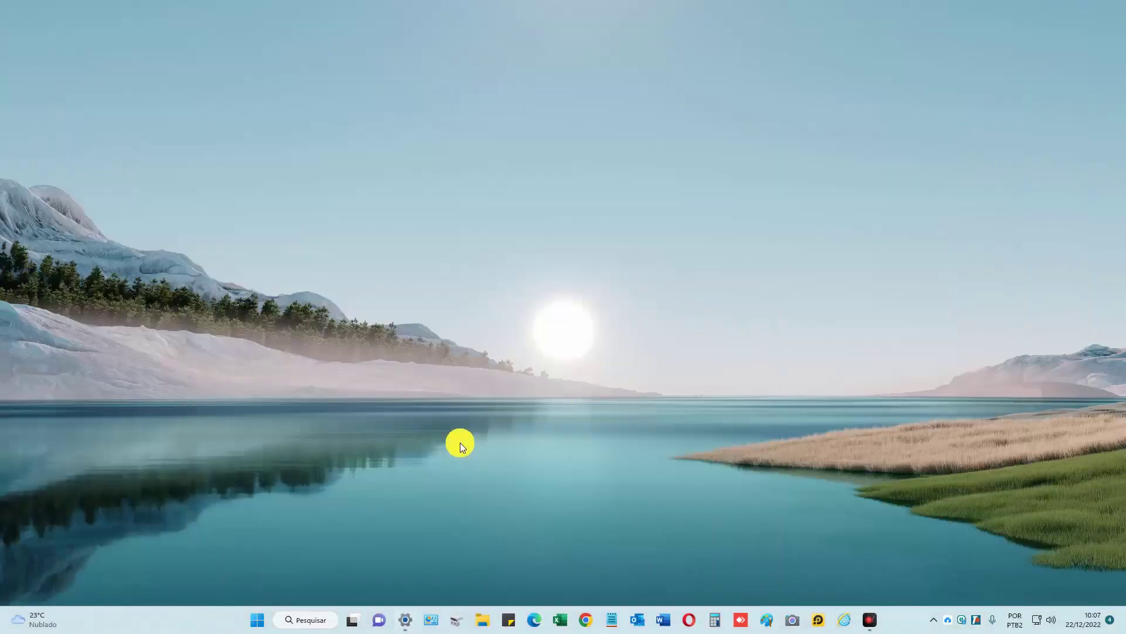